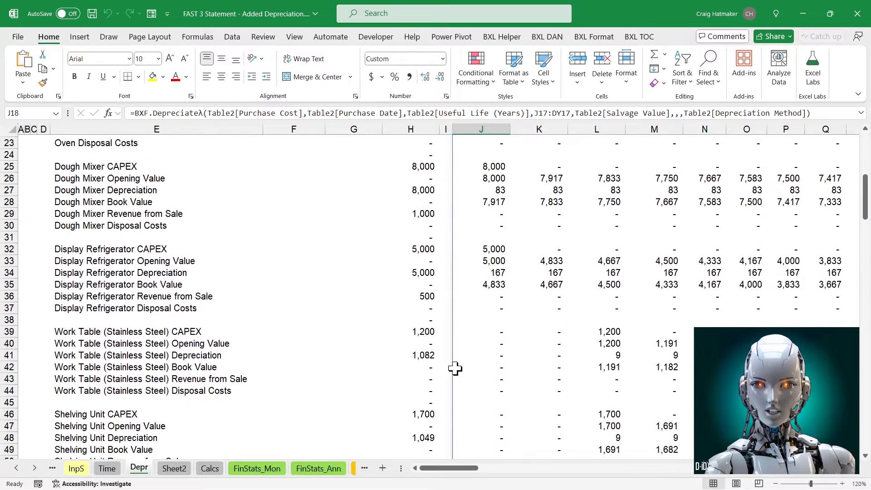
{"action": "scroll", "coordinate": [455, 369], "scroll_direction": "down", "scroll_amount": 6}
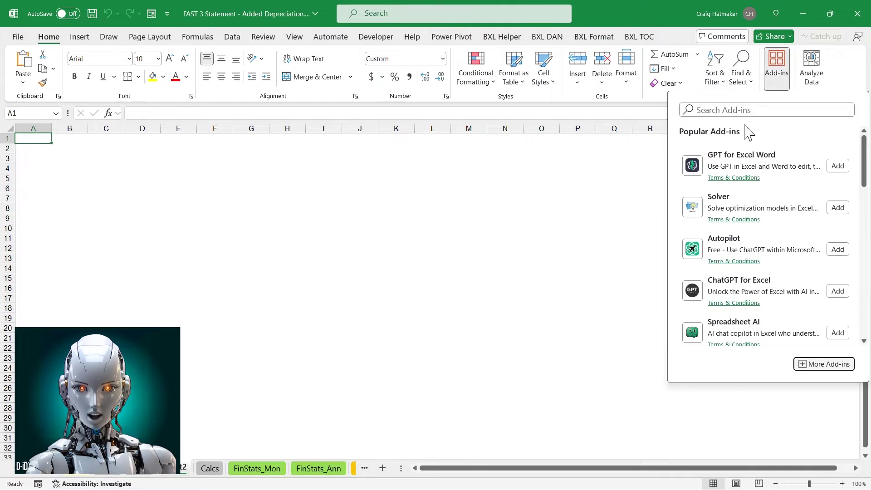
Find 'Excel lab' in the add-in store, install Excel Labs and launch its advanced formula environment
{"action": "left_click", "coordinate": [749, 110]}
{"action": "type", "text": "Excel labs"}
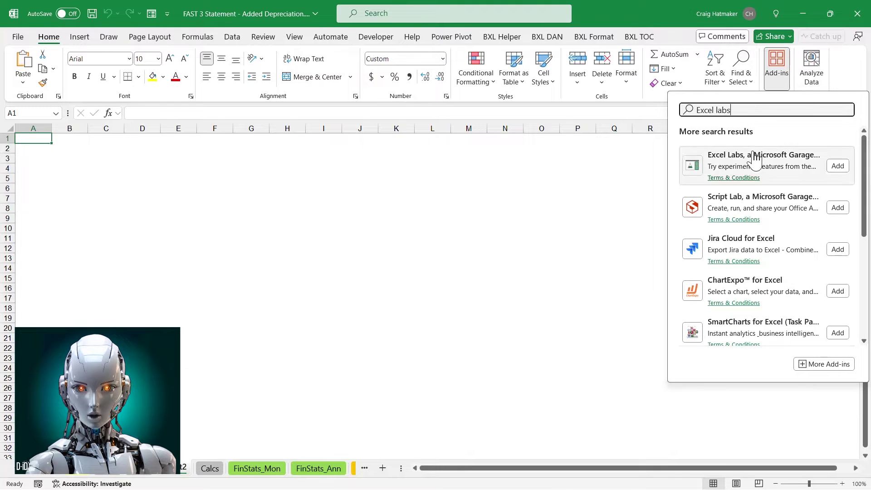
{"action": "left_click", "coordinate": [755, 159]}
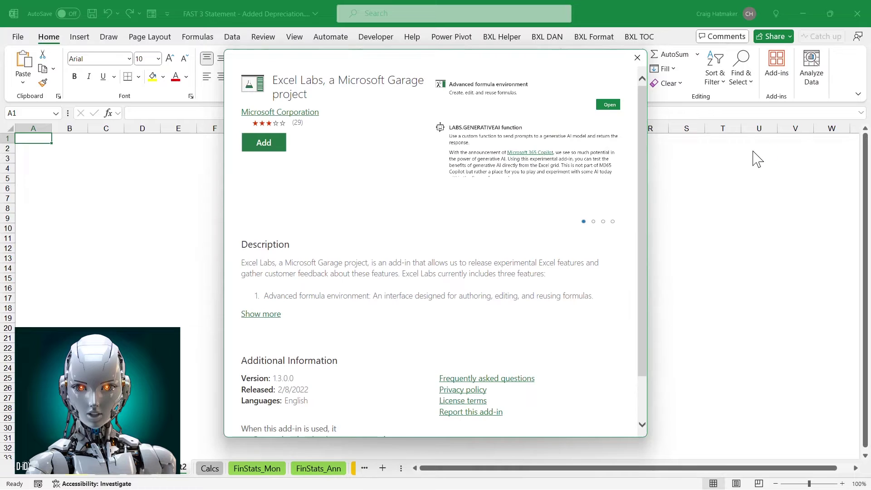
{"action": "left_click", "coordinate": [264, 143]}
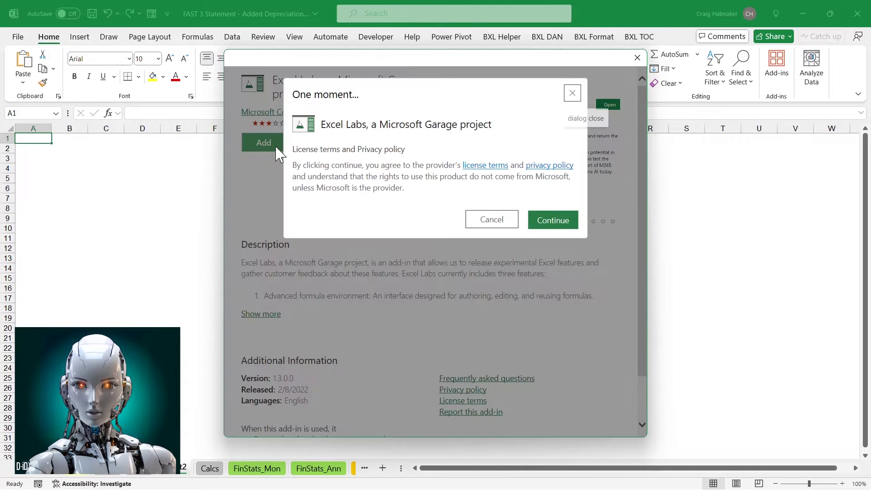
{"action": "left_click", "coordinate": [563, 222]}
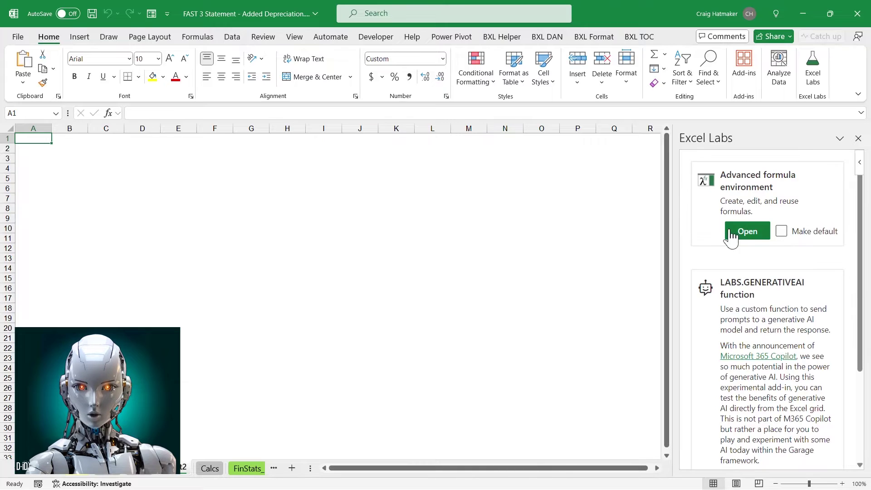
{"action": "left_click", "coordinate": [744, 232]}
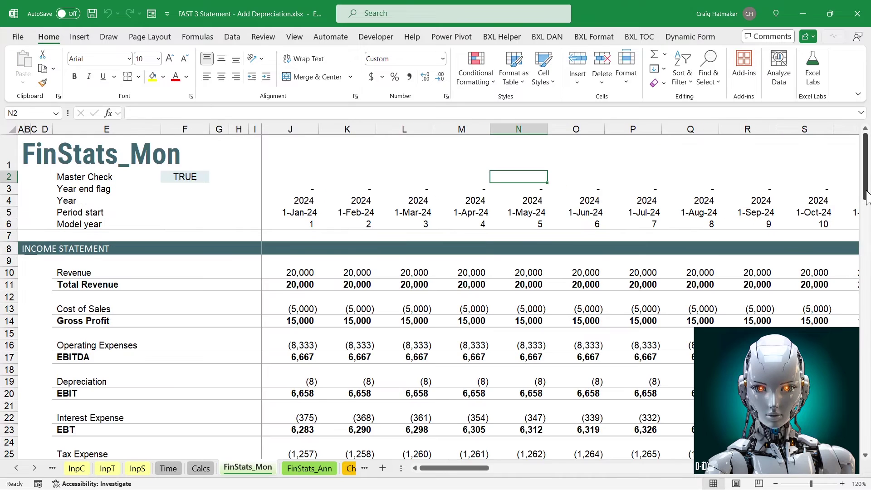
Switch from the Excel workbook over to the web browser with Alt+Tab
{"action": "key", "text": "alt+Tab"}
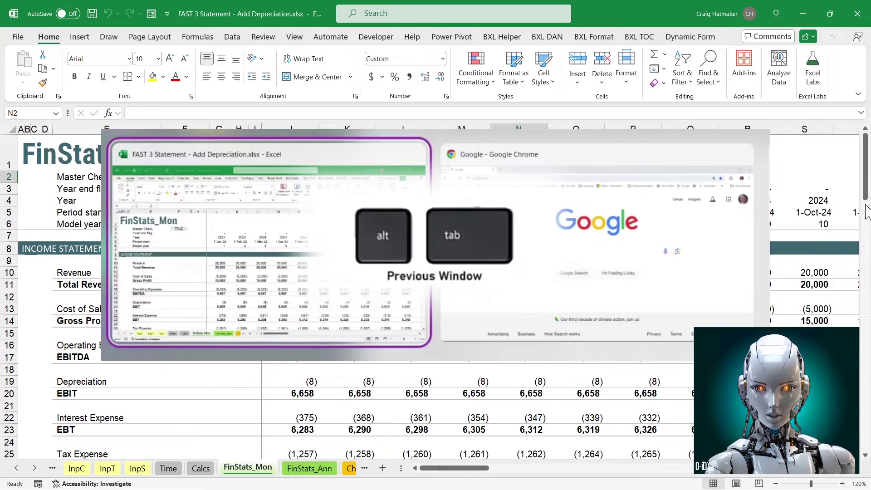
Search 'BXL 5g Financial Functions Gist', open the gist result and copy its web address
{"action": "type", "text": "BXL"}
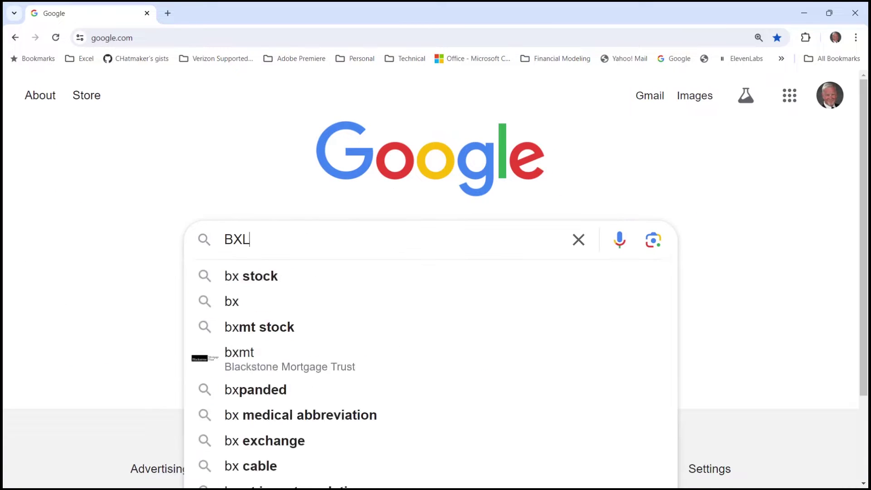
{"action": "type", "text": " 5g Financial Functions Gist"}
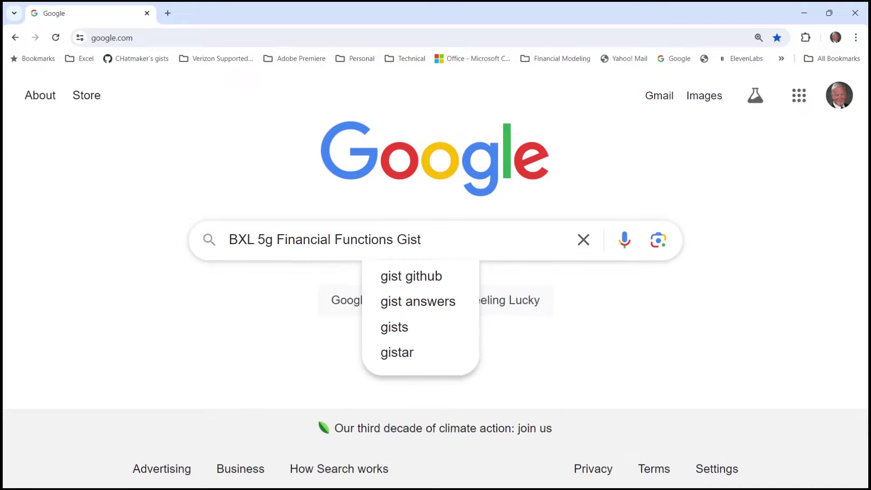
{"action": "key", "text": "Return"}
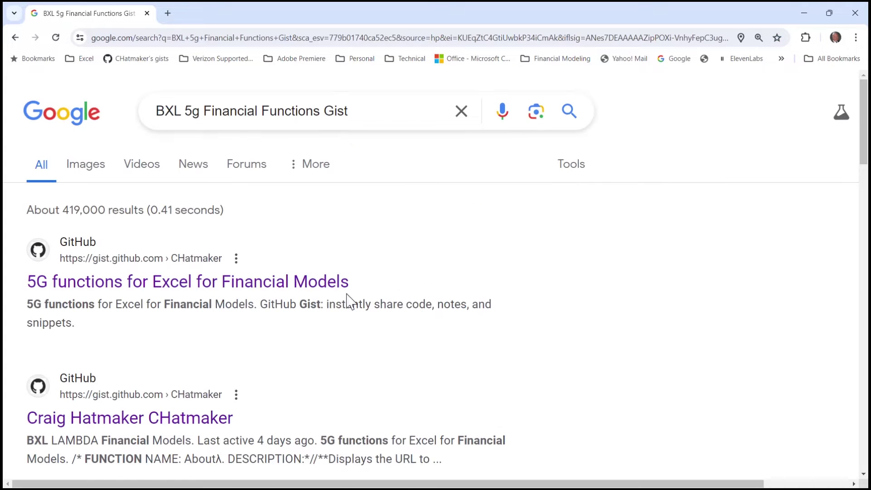
{"action": "left_click", "coordinate": [346, 284]}
{"action": "left_click", "coordinate": [274, 40]}
{"action": "key", "text": "ctrl+c"}
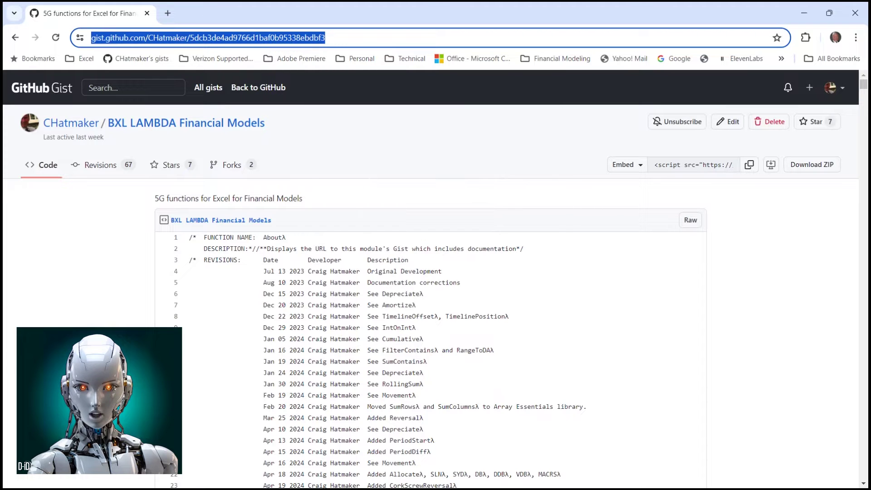
{"action": "key", "text": "alt+Tab"}
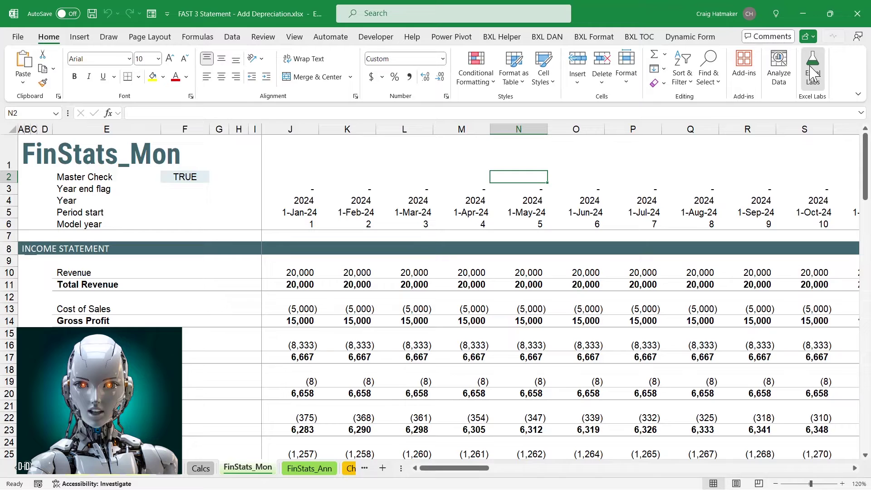
Import the formulas from the copied gist URL into a new Excel Labs module named BXF
{"action": "left_click", "coordinate": [812, 73]}
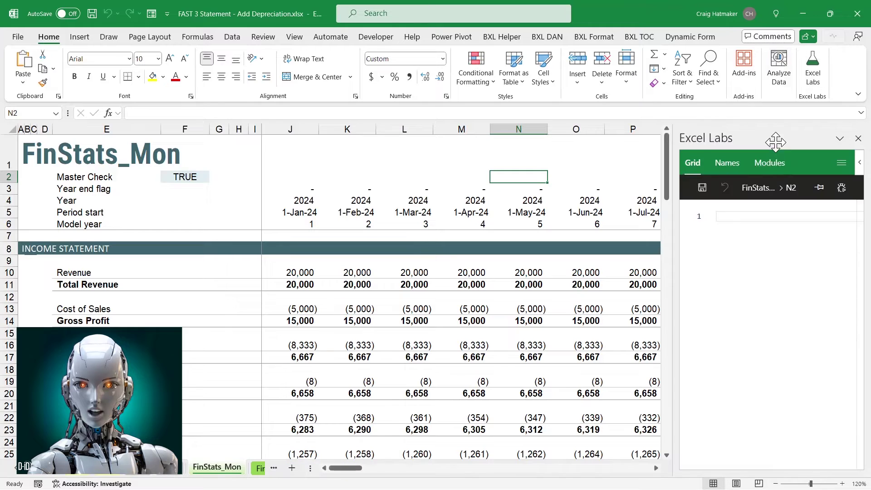
{"action": "left_click", "coordinate": [770, 163]}
{"action": "left_click", "coordinate": [725, 189]}
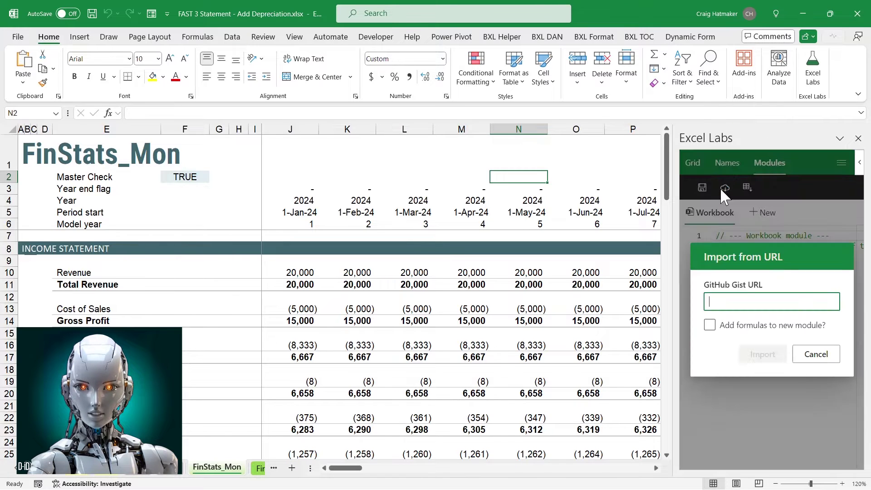
{"action": "key", "text": "ctrl+v"}
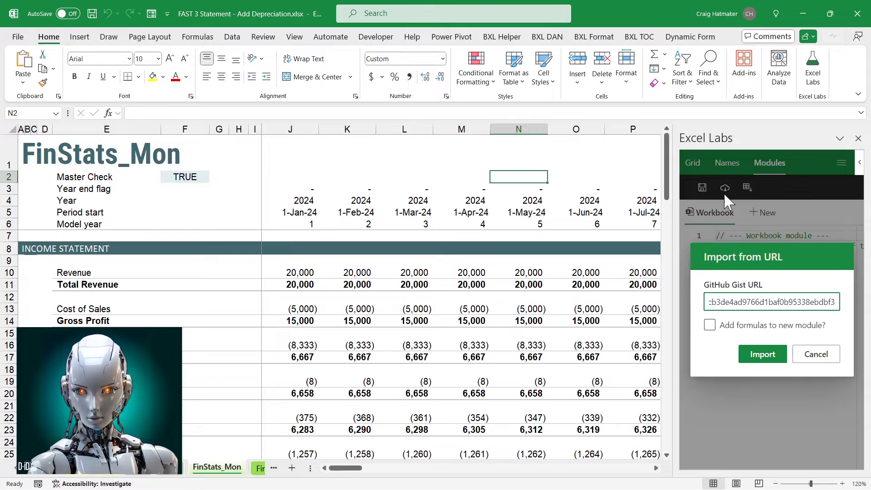
{"action": "key", "text": "Tab"}
{"action": "key", "text": "space"}
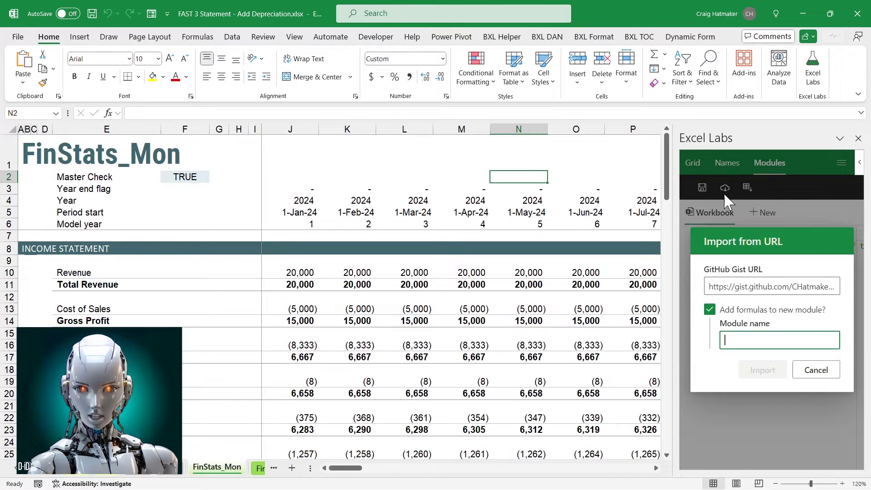
{"action": "type", "text": "BXF"}
{"action": "key", "text": "Return"}
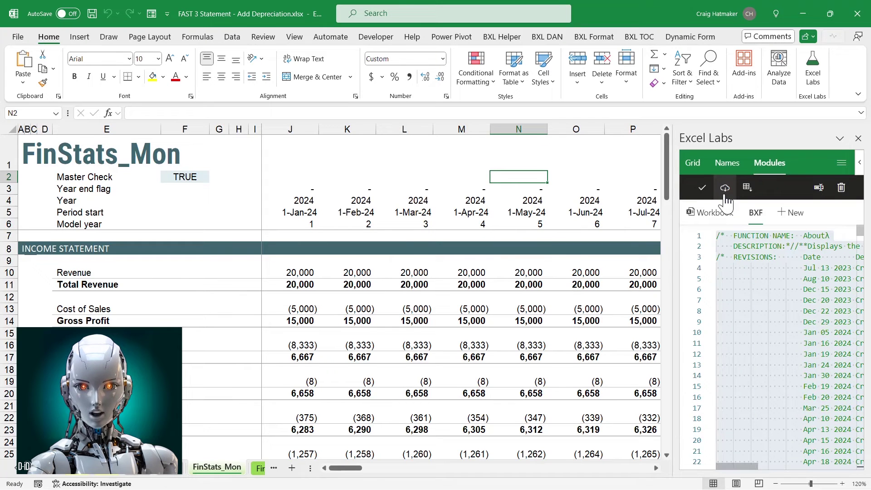
{"action": "left_click", "coordinate": [857, 139]}
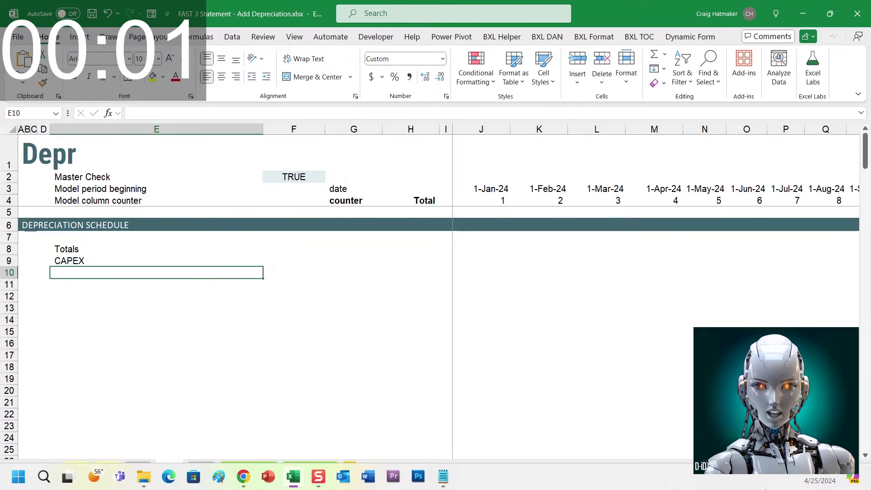
Enter the labels Depreciation, Book Value, Revenue from sale, Disposal costs and Net rev/(exp) from sale of assets
{"action": "type", "text": "Depreciation"}
{"action": "key", "text": "Return"}
{"action": "type", "text": "Book Value"}
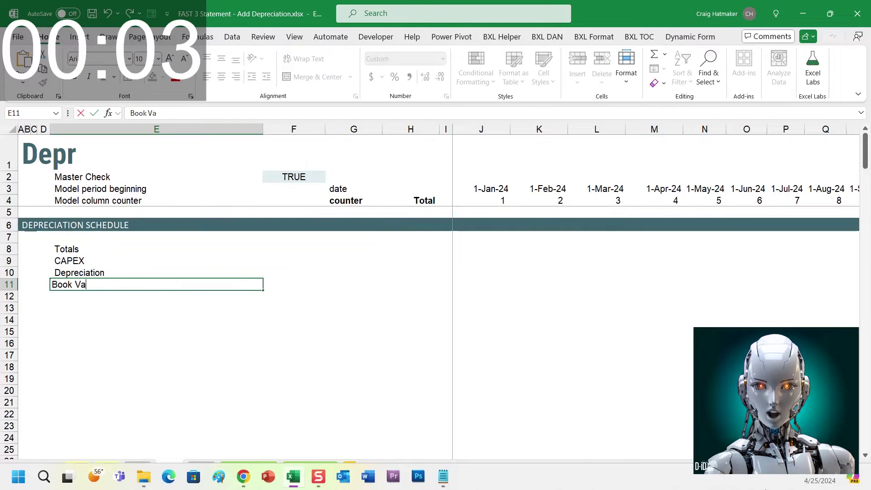
{"action": "key", "text": "Return"}
{"action": "key", "text": "Return"}
{"action": "type", "text": "Revenue from "}
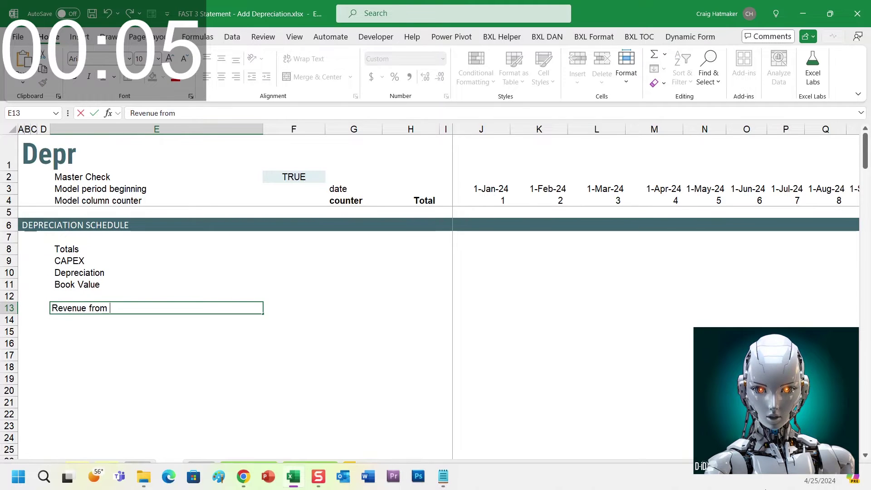
{"action": "type", "text": "sale"}
{"action": "key", "text": "Return"}
{"action": "type", "text": "Disposal costs"}
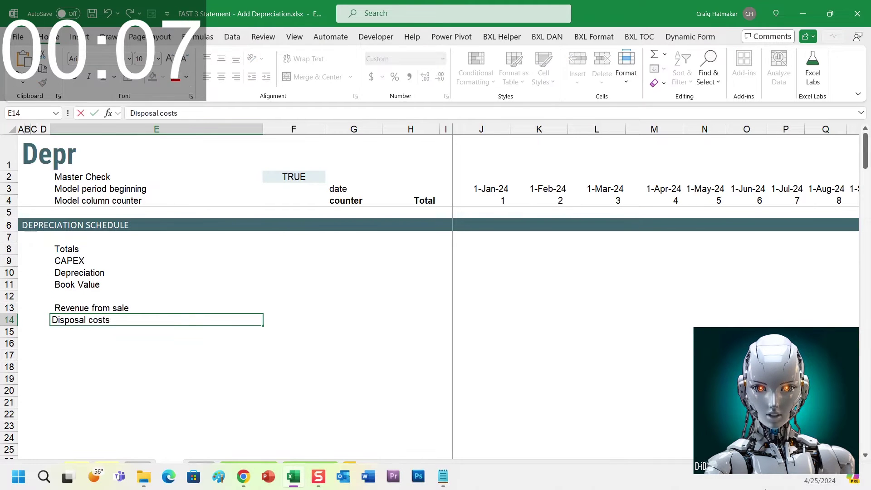
{"action": "key", "text": "Return"}
{"action": "type", "text": "Net rev/"}
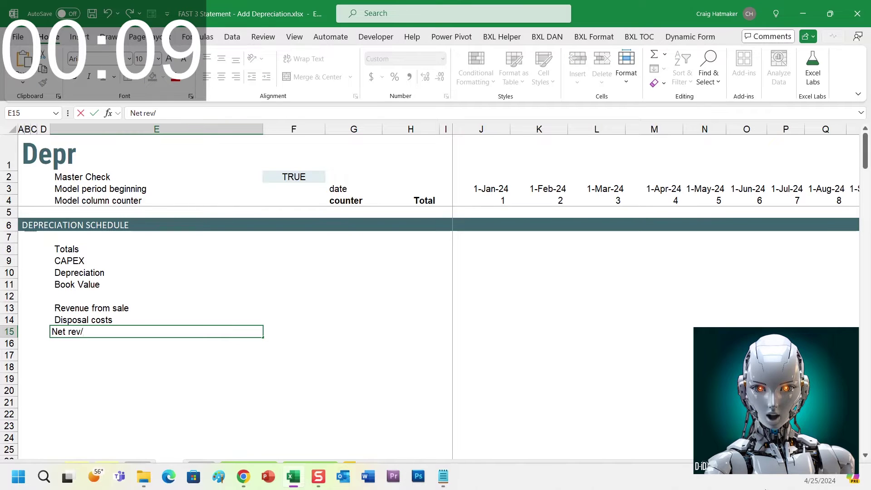
{"action": "type", "text": "(exp) from sale of assets"}
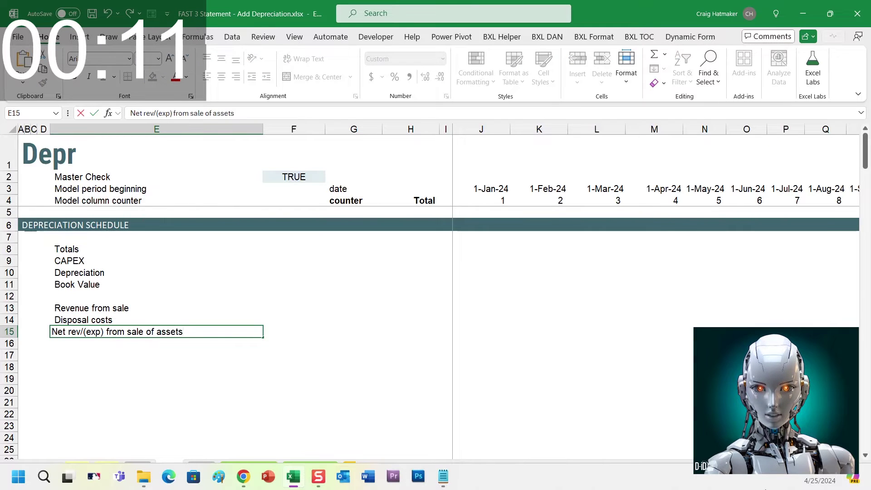
{"action": "key", "text": "Return"}
Bold the Totals heading and indent the labels beneath it through row 15
{"action": "key", "text": "Up"}
{"action": "key", "text": "Up"}
{"action": "key", "text": "Up"}
{"action": "key", "text": "Up"}
{"action": "key", "text": "Up"}
{"action": "key", "text": "Up"}
{"action": "key", "text": "Up"}
{"action": "key", "text": "Up"}
{"action": "key", "text": "ctrl+b"}
{"action": "key", "text": "Down"}
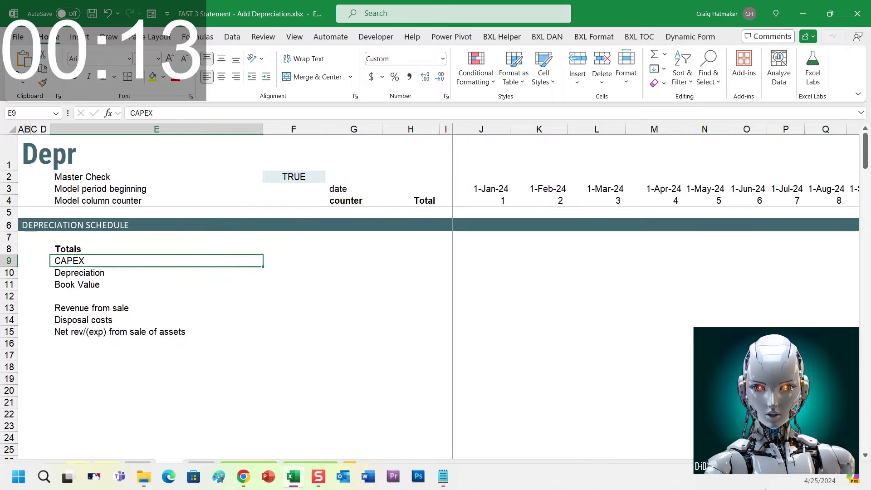
{"action": "key", "text": "shift+Down"}
{"action": "key", "text": "shift+Down"}
{"action": "key", "text": "shift+Down"}
{"action": "key", "text": "shift+Down"}
{"action": "key", "text": "shift+Down"}
{"action": "key", "text": "shift+Down"}
{"action": "left_click", "coordinate": [267, 76]}
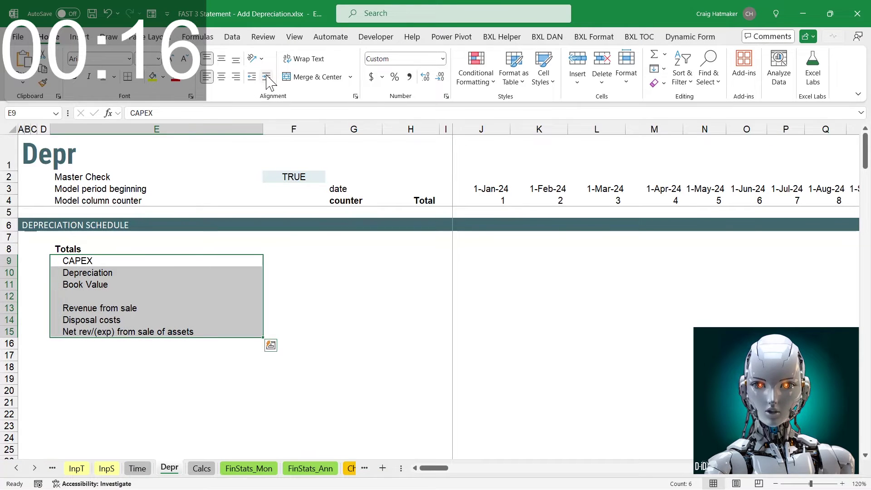
{"action": "key", "text": "Down"}
{"action": "key", "text": "Down"}
{"action": "key", "text": "Down"}
{"action": "key", "text": "Down"}
{"action": "key", "text": "Down"}
{"action": "key", "text": "Down"}
{"action": "key", "text": "Down"}
{"action": "key", "text": "Down"}
Link J17 to the J3 date, format it as a date, and fill row 17 across to DY
{"action": "key", "text": "Right"}
{"action": "key", "text": "Right"}
{"action": "key", "text": "Right"}
{"action": "key", "text": "Right"}
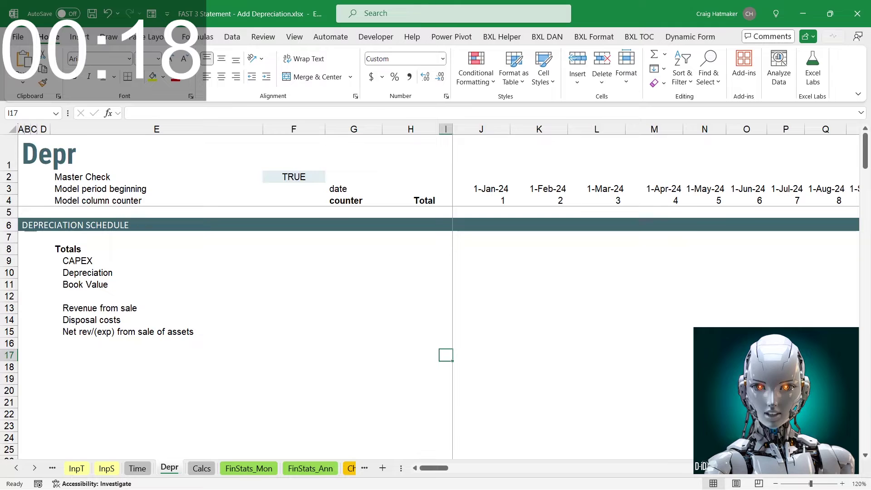
{"action": "key", "text": "Right"}
{"action": "type", "text": "="}
{"action": "key", "text": "Up"}
{"action": "key", "text": "ctrl+Up"}
{"action": "key", "text": "Up"}
{"action": "key", "text": "Return"}
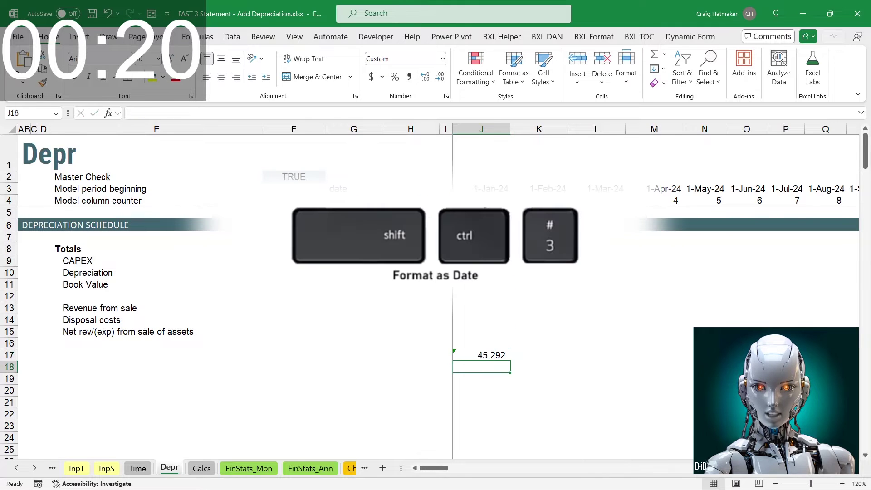
{"action": "key", "text": "Up"}
{"action": "key", "text": "ctrl+shift+3"}
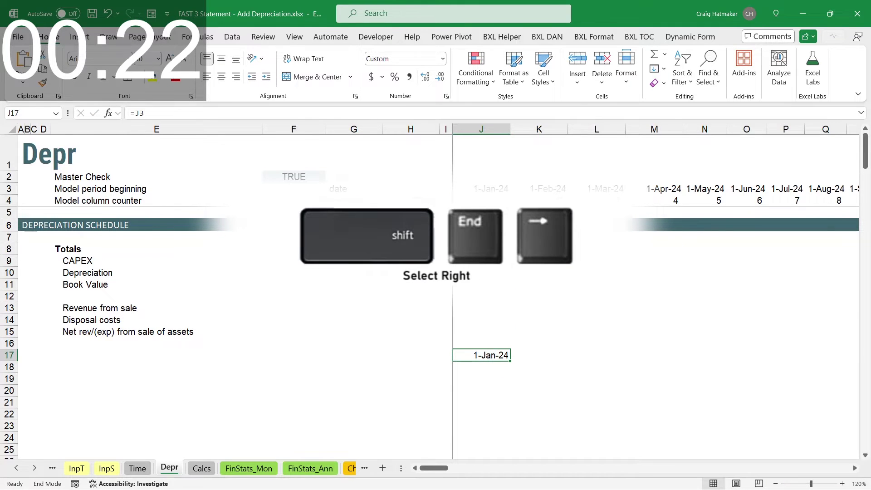
{"action": "key", "text": "shift+Right"}
{"action": "key", "text": "ctrl+r"}
{"action": "key", "text": "Home"}
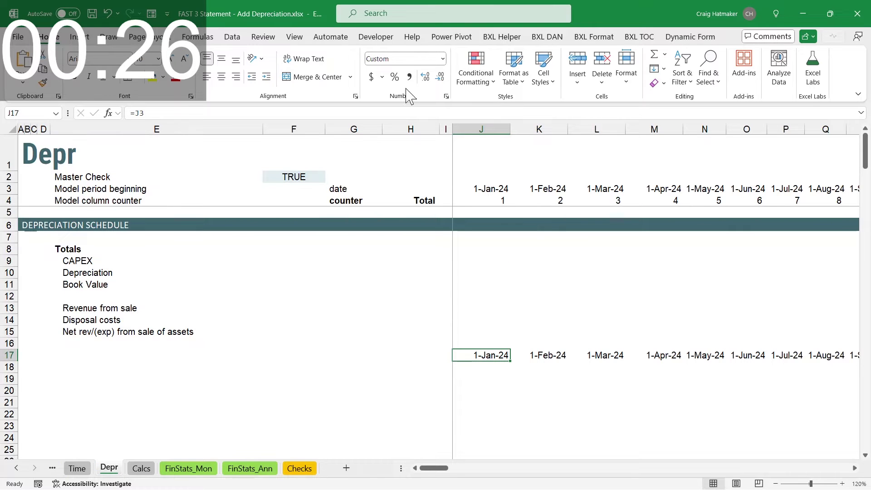
{"action": "left_click", "coordinate": [295, 39]}
Open a second workbook window, arrange both vertically, and show the InpT sheet on the right
{"action": "left_click", "coordinate": [526, 68]}
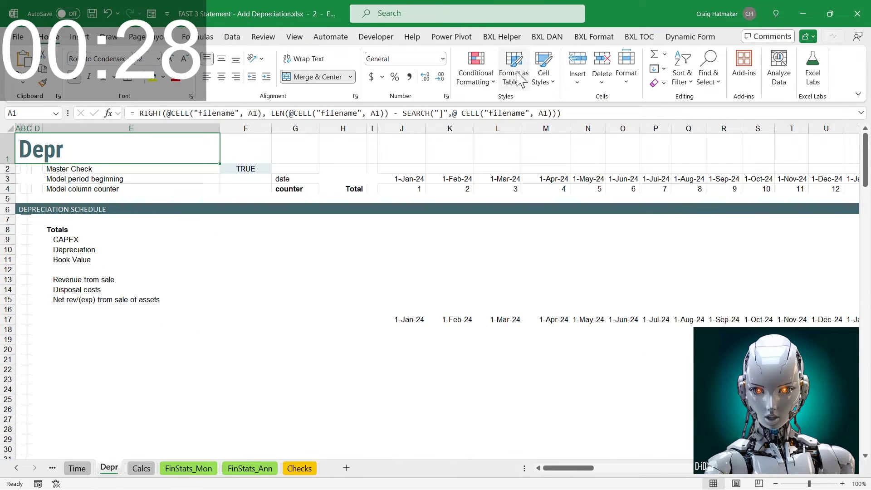
{"action": "left_click", "coordinate": [295, 39]}
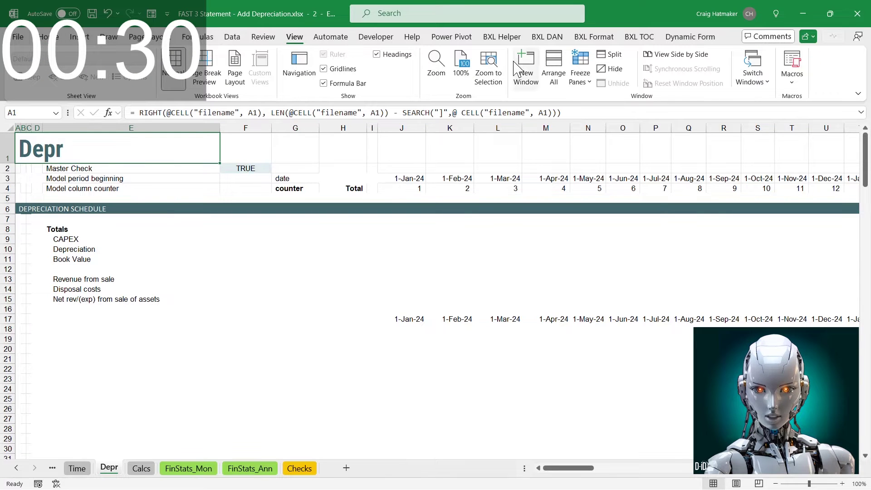
{"action": "left_click", "coordinate": [556, 69]}
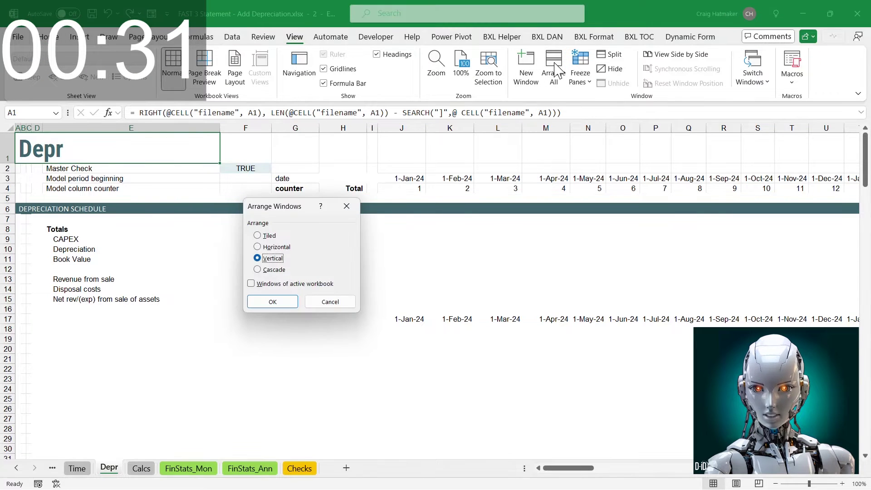
{"action": "left_click", "coordinate": [274, 302]}
{"action": "left_click", "coordinate": [453, 468]}
{"action": "left_click", "coordinate": [512, 468]}
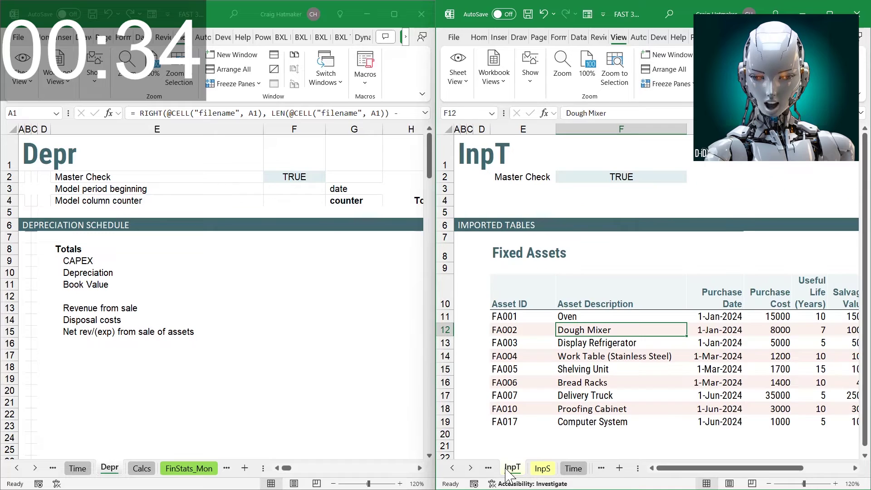
Enter =BXF.LabelDepreciateλ(Table2[Asset Description]) in E18 to list per-asset labels
{"action": "left_click", "coordinate": [157, 367]}
{"action": "type", "text": "=depre"}
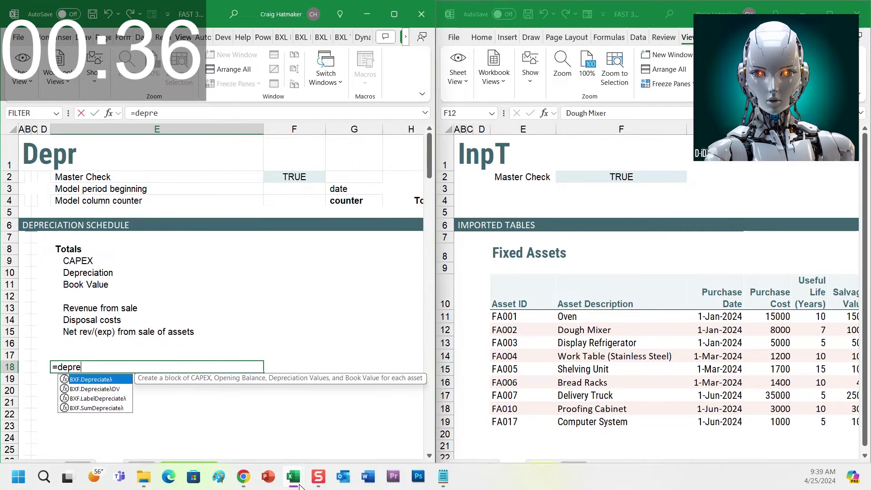
{"action": "key", "text": "Down"}
{"action": "key", "text": "Down"}
{"action": "key", "text": "Tab"}
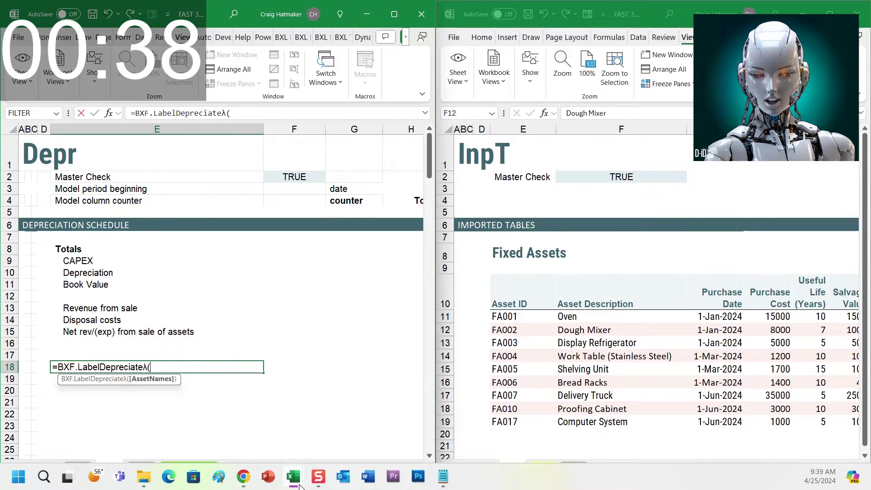
{"action": "left_click", "coordinate": [574, 276]}
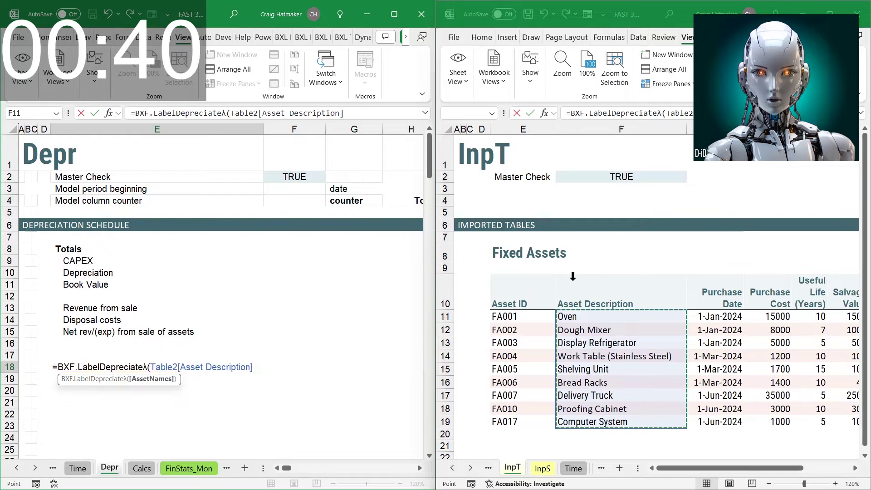
{"action": "key", "text": "Return"}
{"action": "key", "text": "Up"}
{"action": "key", "text": "Right"}
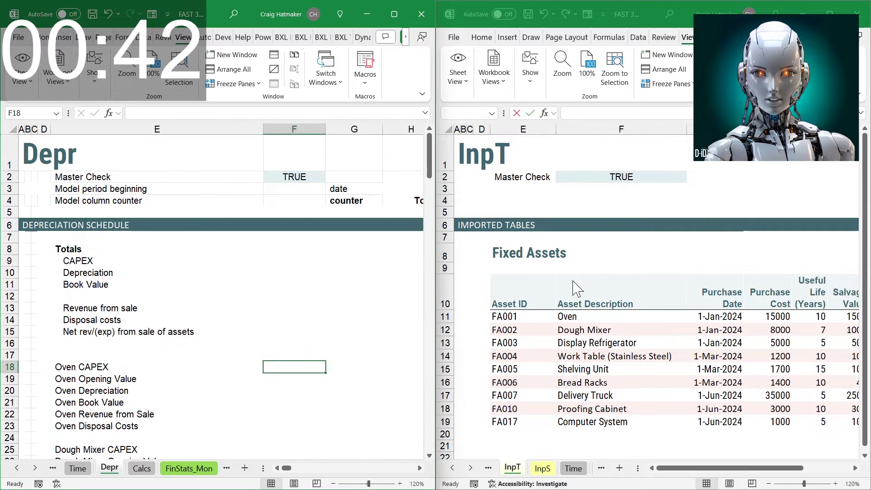
{"action": "key", "text": "Right"}
{"action": "key", "text": "Right"}
{"action": "key", "text": "Right"}
{"action": "key", "text": "Right"}
Start a BXF.Depreciateλ formula in J18 using the Purchase Cost, Purchase Date and Useful Life columns
{"action": "type", "text": "=Depr"}
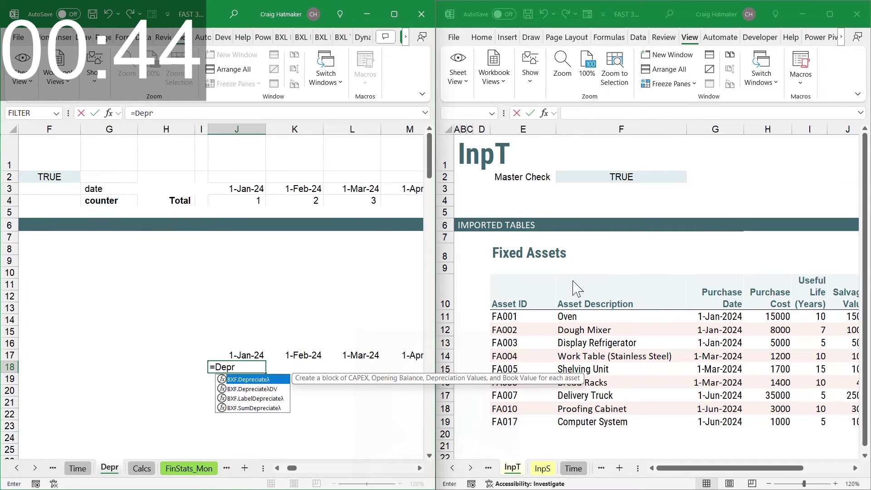
{"action": "type", "text": "e"}
{"action": "key", "text": "Tab"}
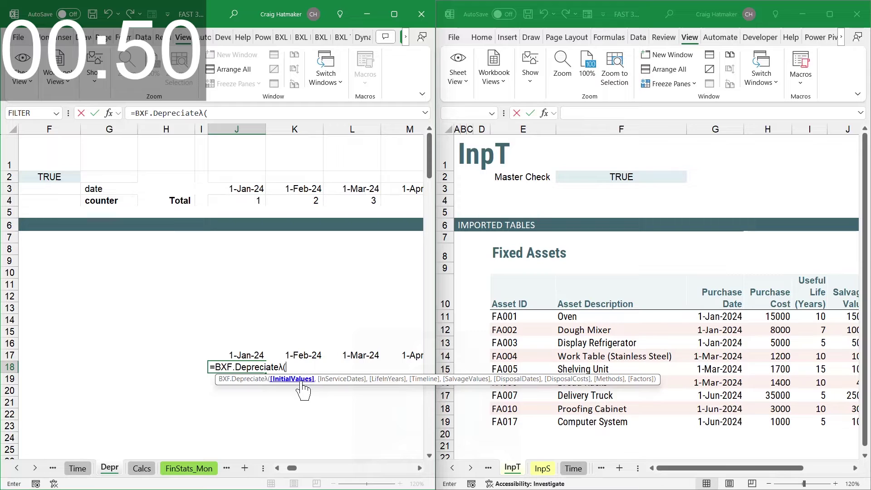
{"action": "left_click", "coordinate": [772, 283]}
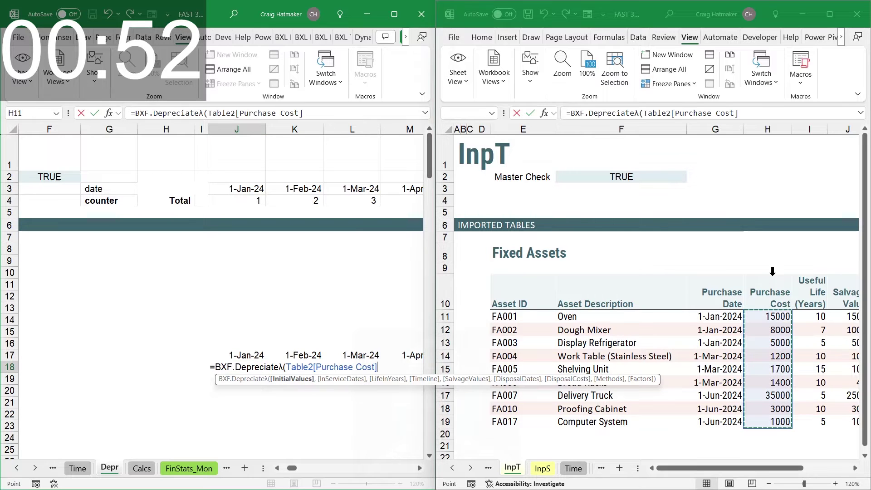
{"action": "type", "text": ","}
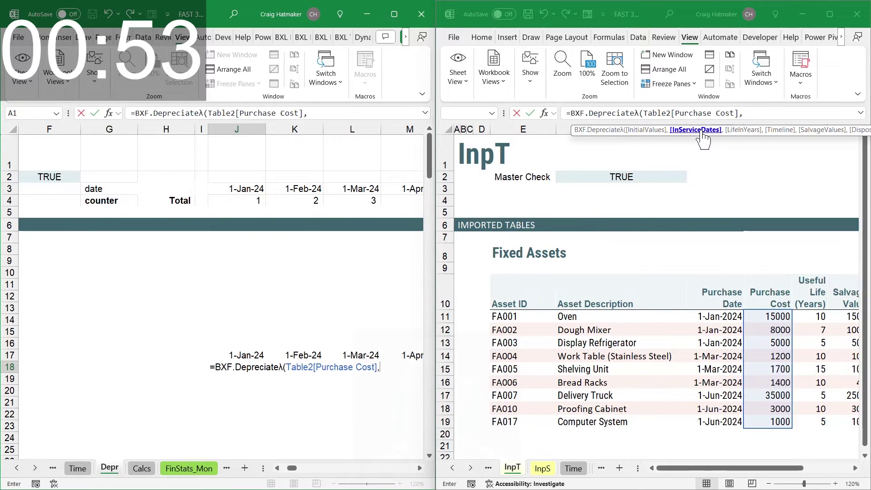
{"action": "left_click", "coordinate": [714, 272]}
{"action": "type", "text": ","}
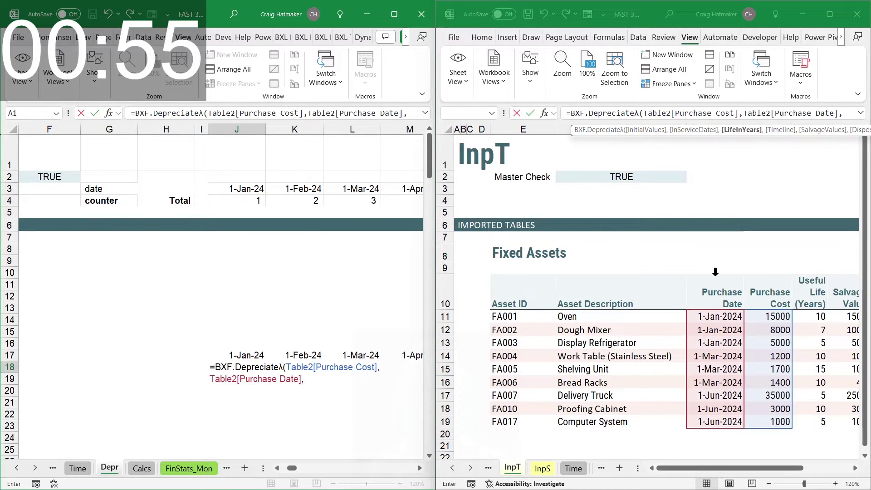
{"action": "left_click", "coordinate": [811, 270]}
{"action": "type", "text": ","}
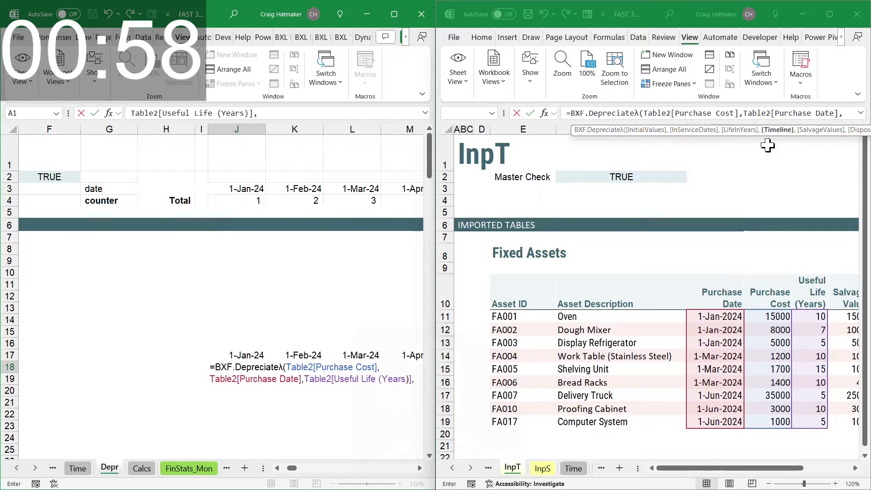
Add the J17:DY17 timeline, Salvage Value and Depreciation Method arguments and commit the formula
{"action": "left_click", "coordinate": [243, 354]}
{"action": "key", "text": "End"}
{"action": "key", "text": "shift+Right"}
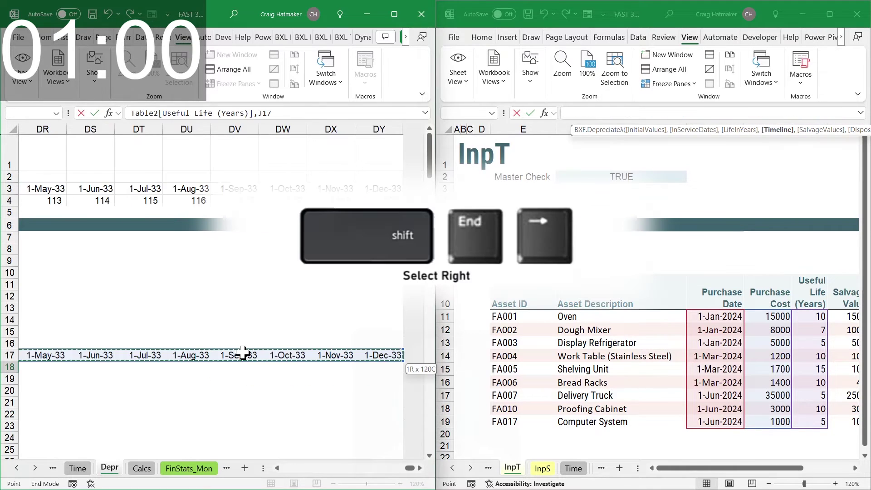
{"action": "type", "text": ","}
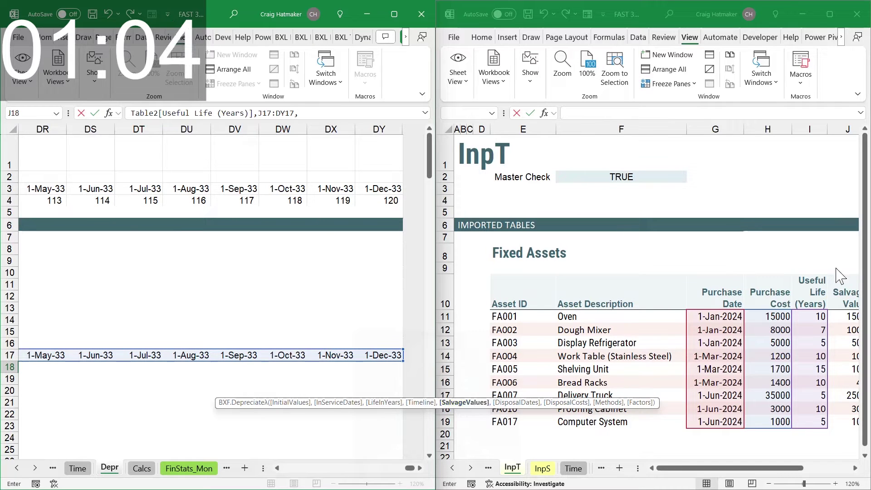
{"action": "left_click", "coordinate": [840, 277]}
{"action": "type", "text": ","}
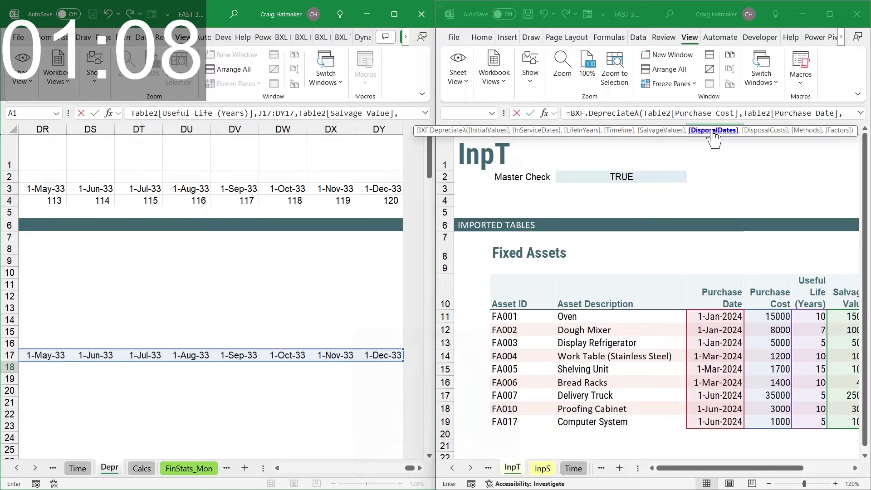
{"action": "type", "text": ",,"}
{"action": "left_click_drag", "start_coordinate": [760, 468], "coordinate": [858, 468]}
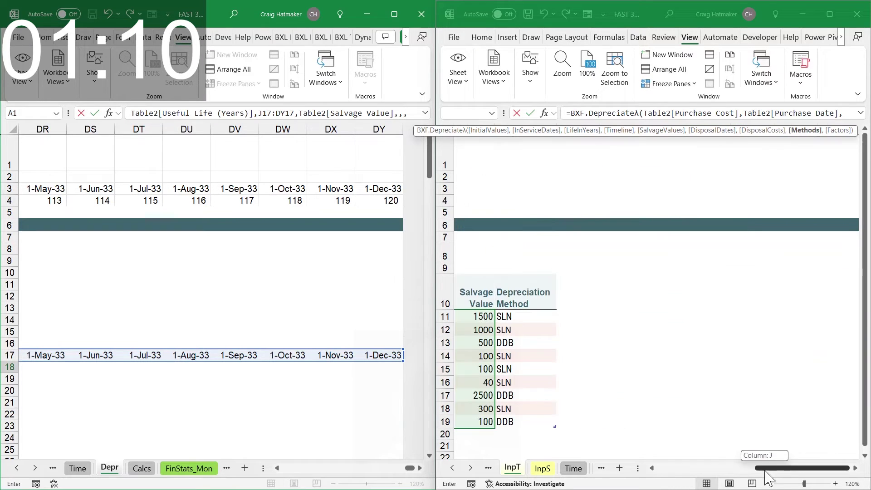
{"action": "left_click", "coordinate": [526, 273]}
{"action": "key", "text": "Return"}
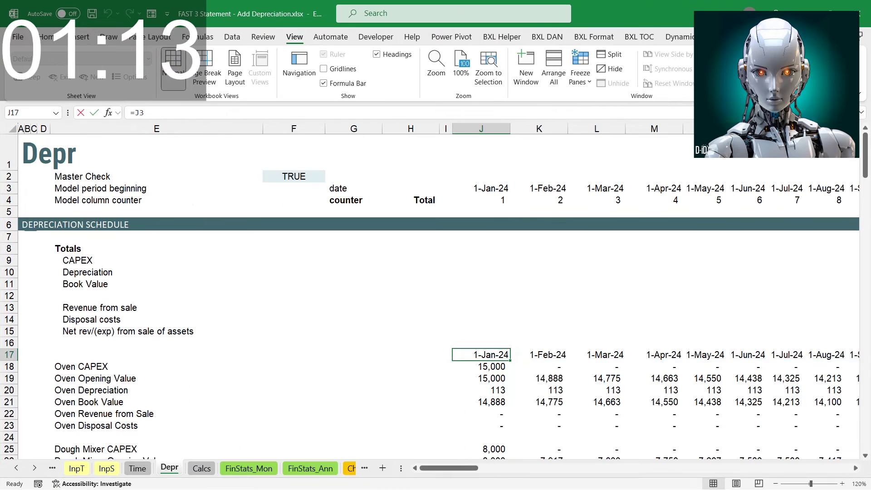
Enter =BXF.SumDepreciateλ(J18#) in H18 so each asset row's total spills down column H
{"action": "key", "text": "Down"}
{"action": "key", "text": "Left"}
{"action": "key", "text": "Left"}
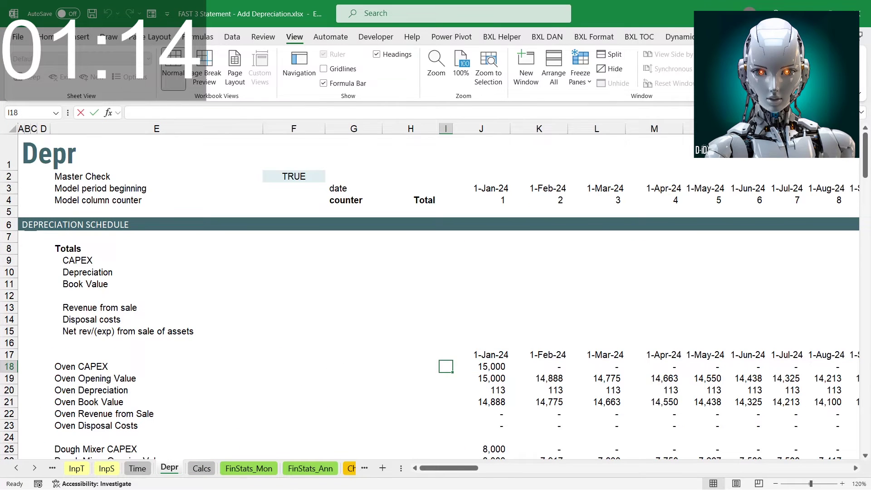
{"action": "type", "text": "=depre"}
{"action": "key", "text": "Down"}
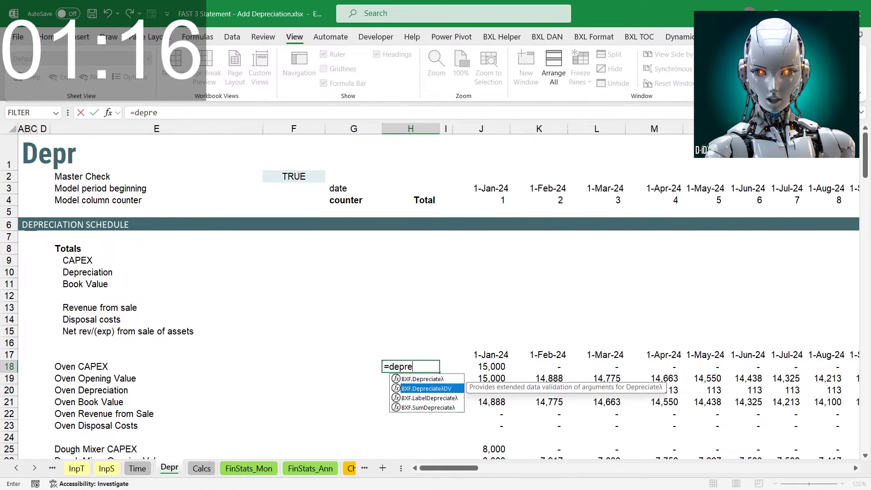
{"action": "key", "text": "Tab"}
{"action": "key", "text": "Right"}
{"action": "key", "text": "ctrl+shift+Down"}
{"action": "key", "text": "ctrl+shift+Right"}
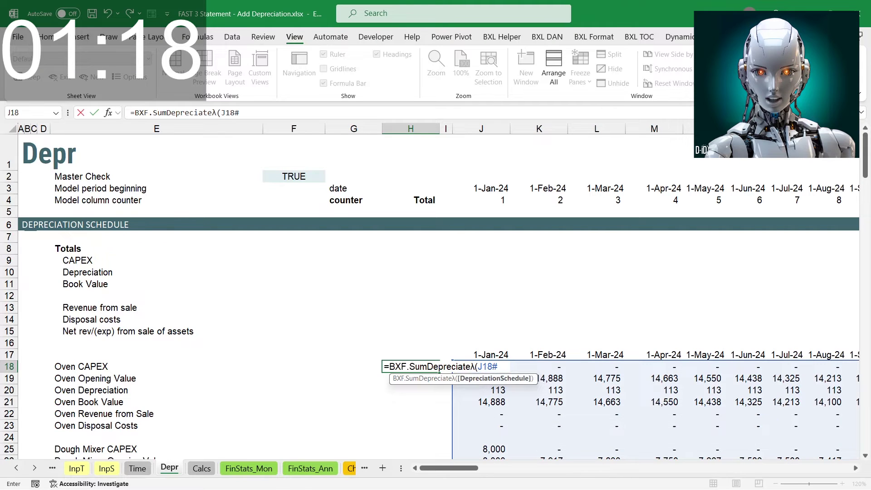
{"action": "key", "text": "Return"}
{"action": "key", "text": "Up"}
{"action": "key", "text": "Up"}
{"action": "key", "text": "Up"}
{"action": "key", "text": "Up"}
{"action": "key", "text": "Up"}
{"action": "key", "text": "Up"}
{"action": "key", "text": "Up"}
{"action": "key", "text": "Up"}
{"action": "key", "text": "Up"}
{"action": "key", "text": "Up"}
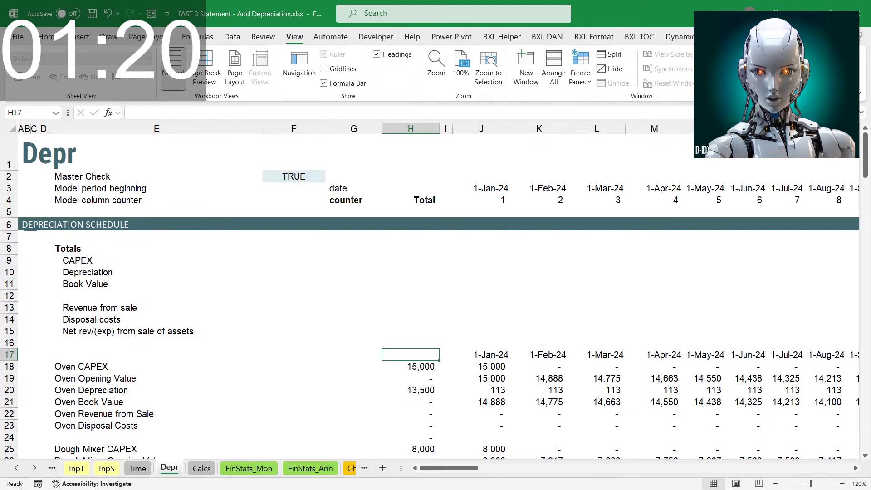
{"action": "key", "text": "Right"}
{"action": "key", "text": "Right"}
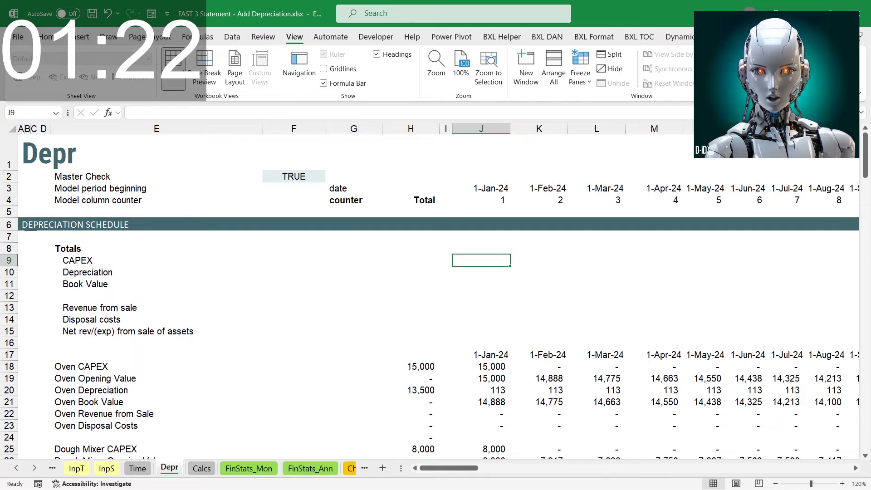
Enter =BXF.SumContainsλ($J$18#,$E$18#,E9) in J9 for the monthly CAPEX total
{"action": "type", "text": "=sumc"}
{"action": "key", "text": "Tab"}
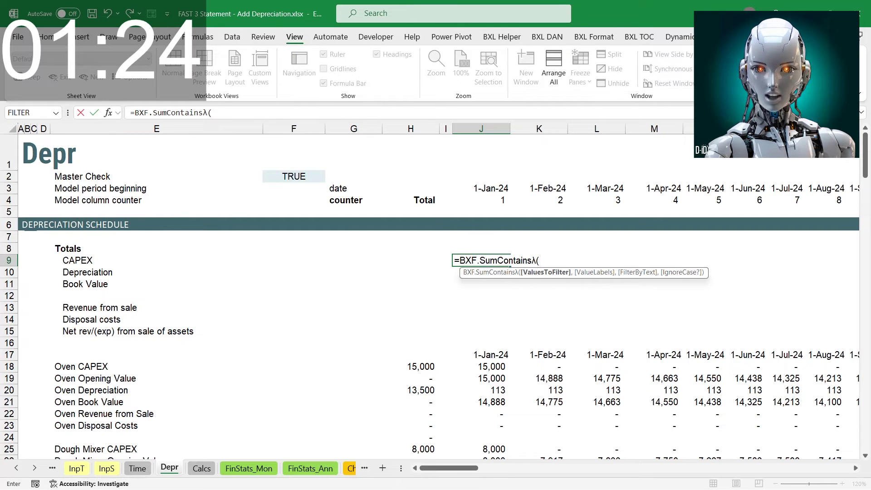
{"action": "key", "text": "Down"}
{"action": "key", "text": "Down"}
{"action": "key", "text": "Down"}
{"action": "key", "text": "Down"}
{"action": "key", "text": "Down"}
{"action": "key", "text": "Down"}
{"action": "key", "text": "Down"}
{"action": "key", "text": "Down"}
{"action": "key", "text": "Down"}
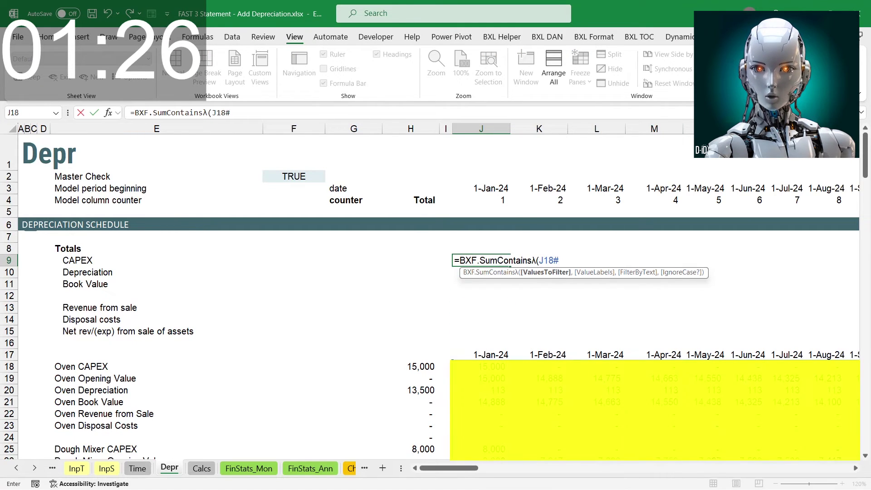
{"action": "key", "text": "F4"}
{"action": "type", "text": ","}
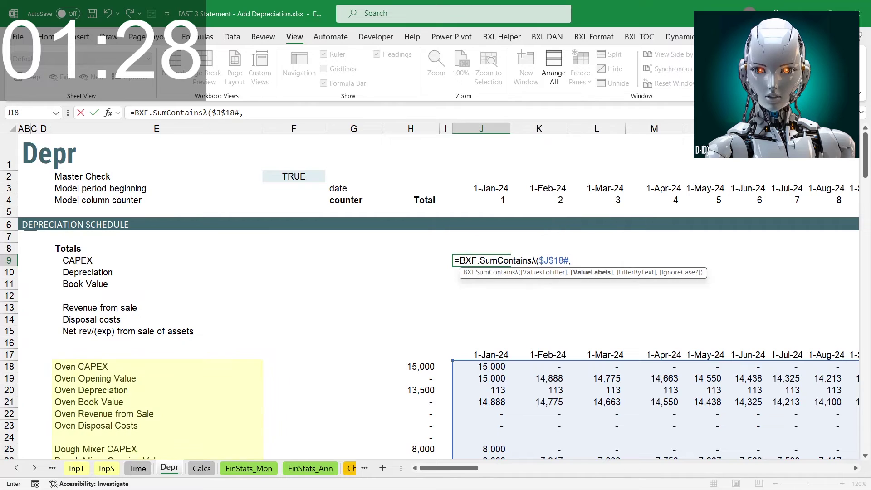
{"action": "key", "text": "ctrl+Left"}
{"action": "key", "text": "Down"}
{"action": "key", "text": "Down"}
{"action": "key", "text": "Down"}
{"action": "key", "text": "Down"}
{"action": "key", "text": "Down"}
{"action": "key", "text": "Down"}
{"action": "key", "text": "Down"}
{"action": "key", "text": "Down"}
{"action": "key", "text": "Down"}
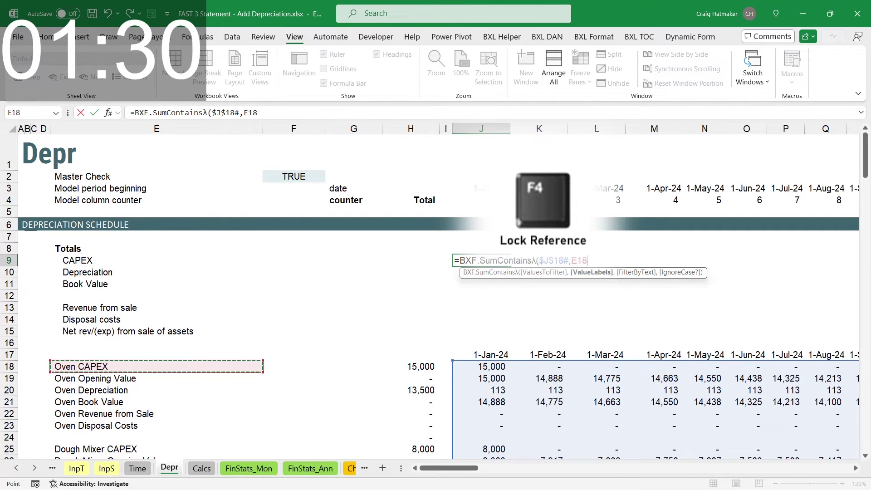
{"action": "key", "text": "F4"}
{"action": "type", "text": "#,"}
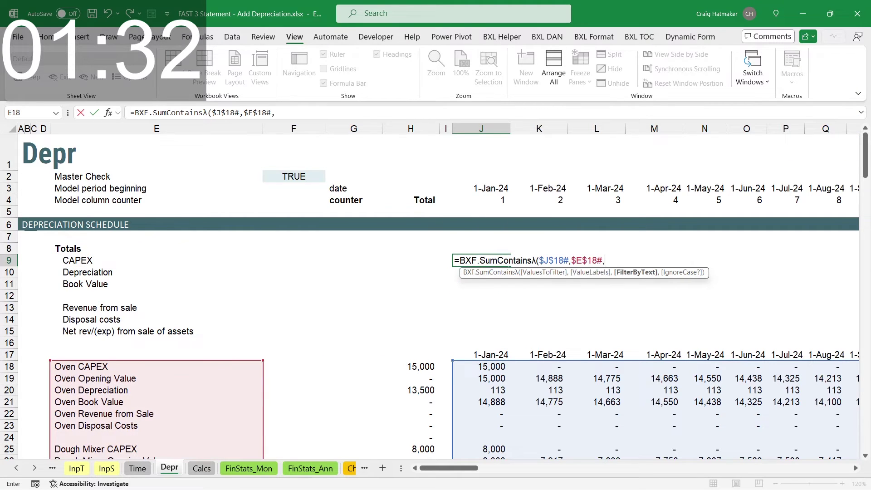
{"action": "key", "text": "Left"}
{"action": "key", "text": "Left"}
{"action": "key", "text": "Left"}
{"action": "key", "text": "Left"}
{"action": "key", "text": "Left"}
{"action": "key", "text": "Return"}
Copy the J9 formula into the Depreciation, Book Value, Revenue from sale and Disposal costs rows
{"action": "key", "text": "ctrl+c"}
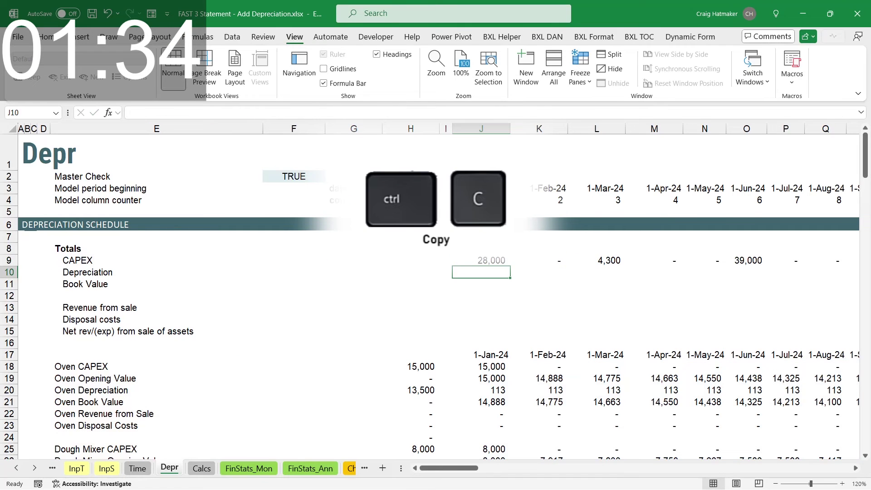
{"action": "left_click", "coordinate": [481, 260]}
{"action": "left_click_drag", "start_coordinate": [481, 284], "coordinate": [481, 272]}
{"action": "key", "text": "ctrl+v"}
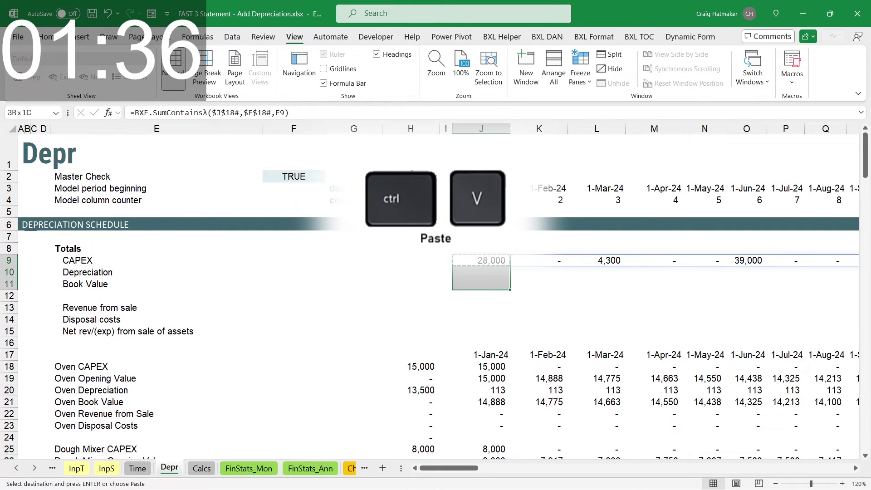
{"action": "left_click", "coordinate": [481, 308]}
{"action": "key", "text": "ctrl+v"}
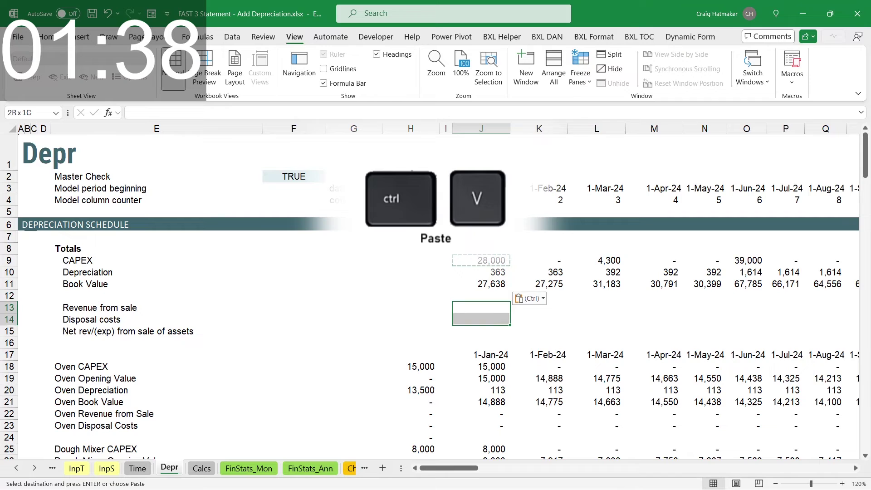
{"action": "key", "text": "Down"}
{"action": "key", "text": "Down"}
In J15, compute monthly net revenue as =J13#-J14# (sale revenue minus disposal costs)
{"action": "type", "text": "="}
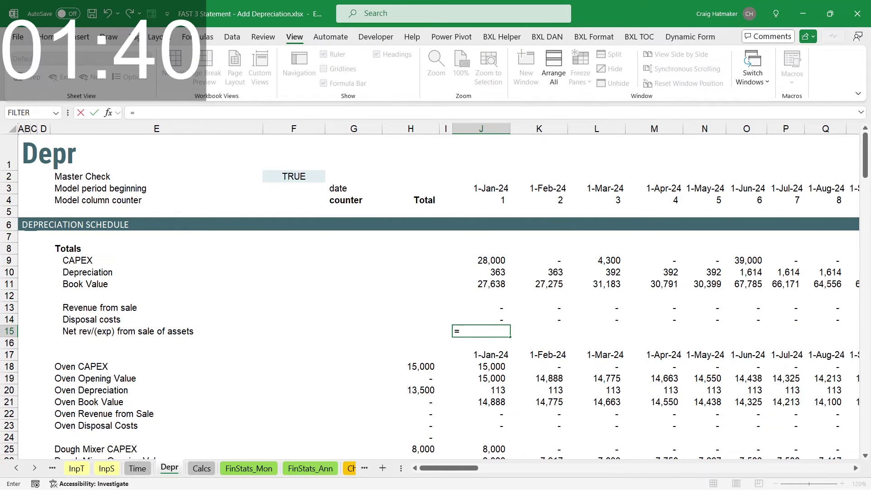
{"action": "key", "text": "Up"}
{"action": "key", "text": "Up"}
{"action": "type", "text": "#-"}
{"action": "key", "text": "Up"}
{"action": "type", "text": "#"}
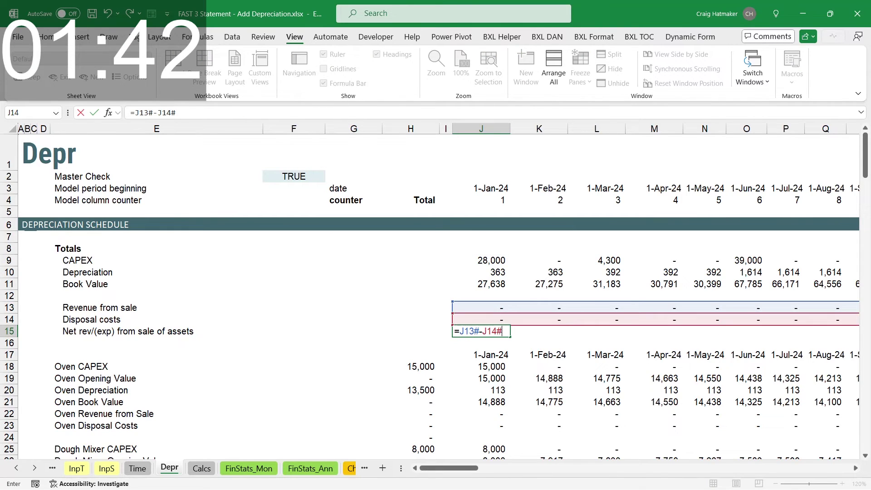
{"action": "key", "text": "Return"}
Total the net revenue row in H15 with =SUM(J15#)
{"action": "left_click", "coordinate": [481, 331]}
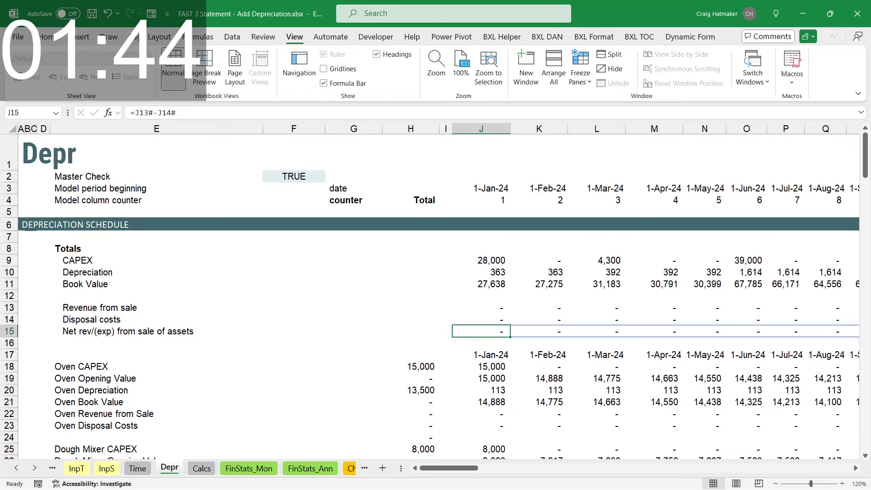
{"action": "left_click", "coordinate": [411, 331]}
{"action": "type", "text": "=sum("}
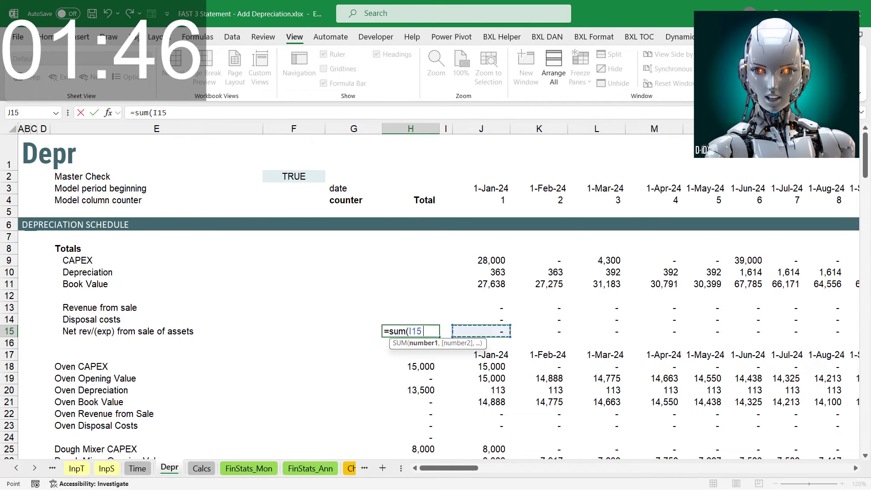
{"action": "type", "text": "#"}
{"action": "key", "text": "ctrl+Return"}
Copy the SUM total formula into Total cells H13, H11, H10 and H9, e.g. CAPEX 71,300
{"action": "key", "text": "ctrl+c"}
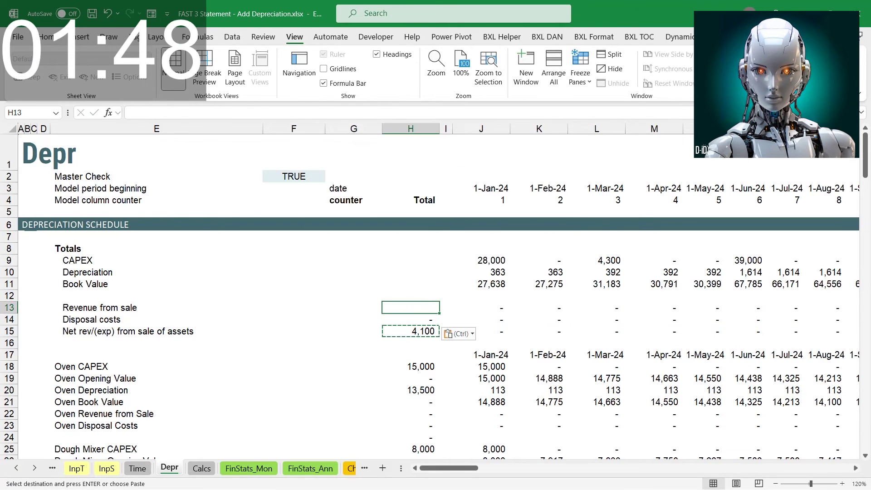
{"action": "key", "text": "ctrl+v"}
{"action": "left_click", "coordinate": [411, 285]}
{"action": "key", "text": "ctrl+v"}
{"action": "left_click", "coordinate": [411, 272]}
{"action": "key", "text": "ctrl+v"}
{"action": "left_click", "coordinate": [410, 260]}
{"action": "key", "text": "ctrl+v"}
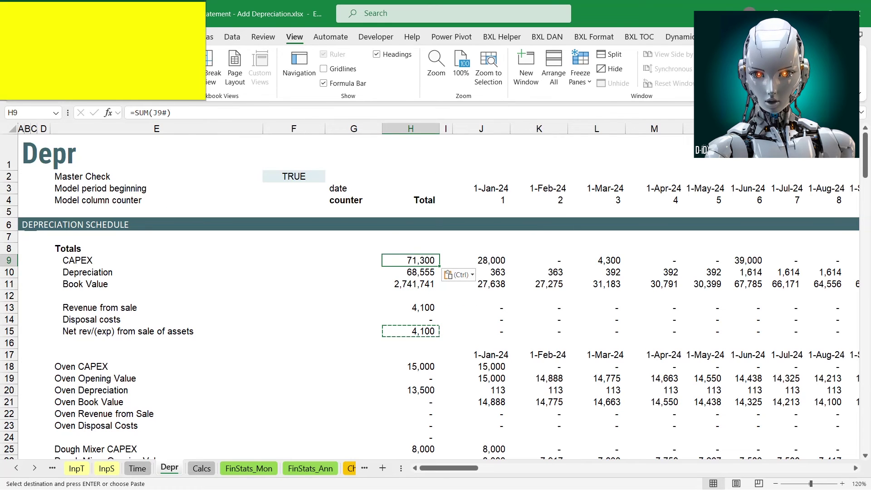
{"action": "key", "text": "Escape"}
{"action": "mouse_move", "coordinate": [572, 489]}
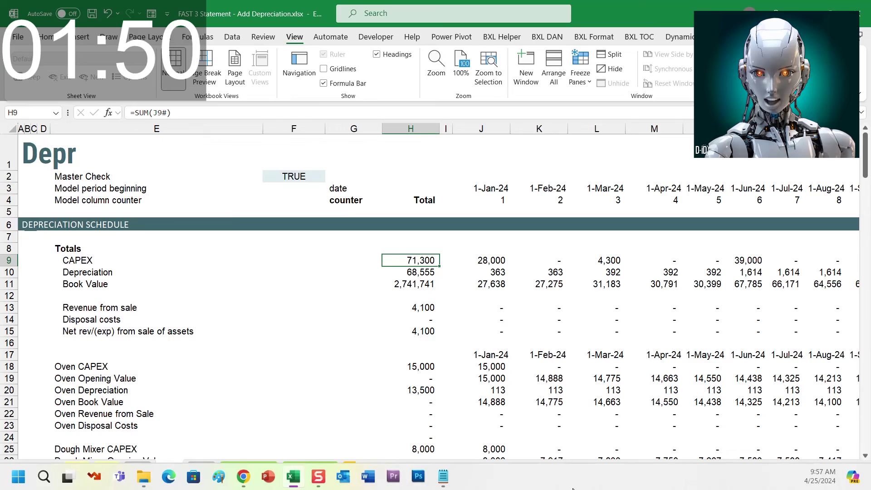
{"action": "left_click", "coordinate": [498, 370]}
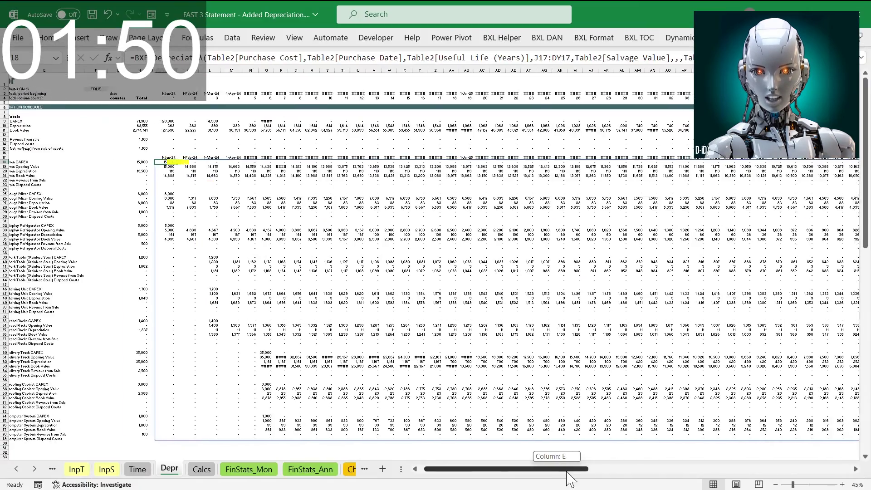
{"action": "left_click_drag", "start_coordinate": [570, 473], "coordinate": [803, 475]}
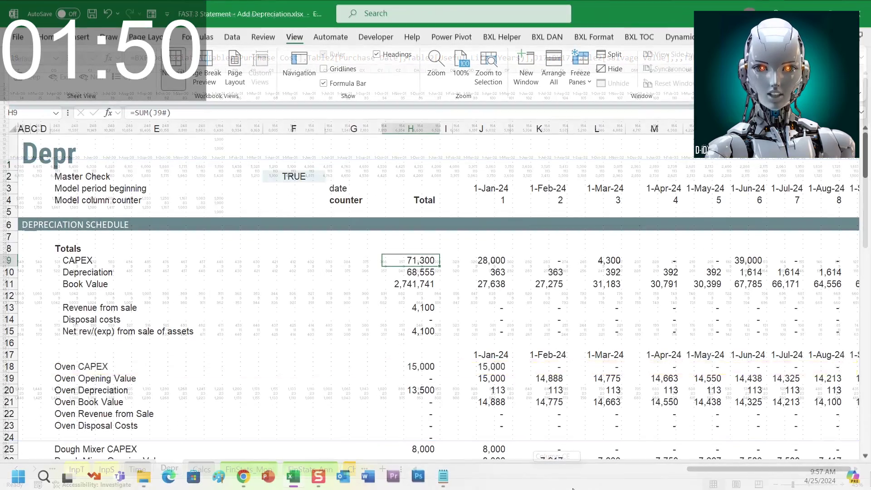